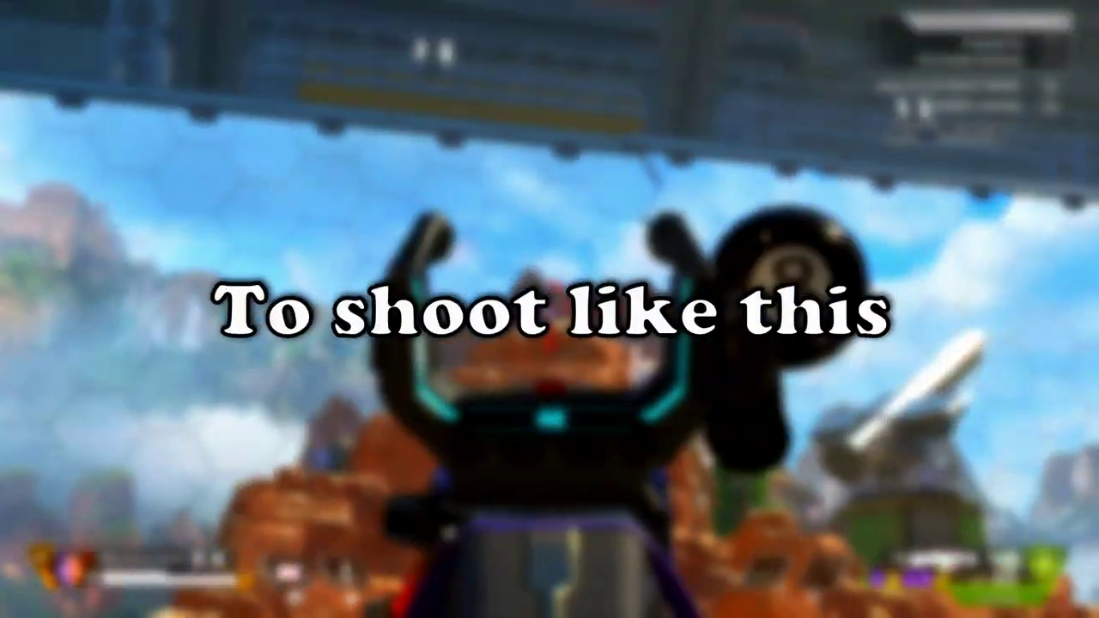
{"action": "left_click_drag", "start_coordinate": [549, 309], "coordinate": [549, 309]}
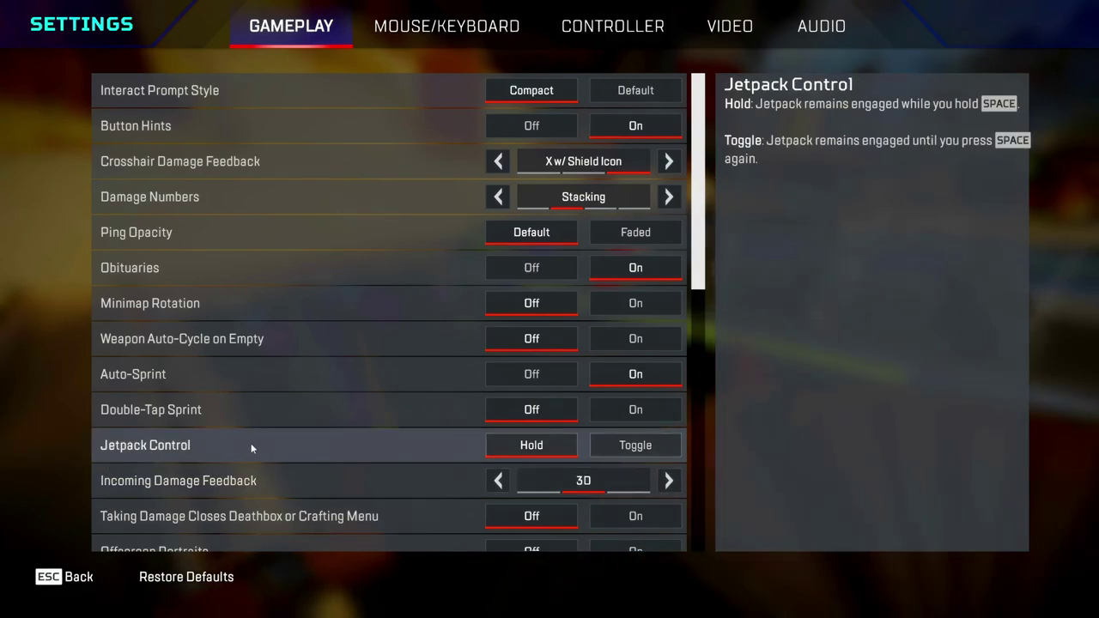
Step: Cycle Incoming Damage Feedback through its alternatives, including 2D/3D (Both), and end on 3D
{"action": "scroll", "coordinate": [257, 418], "scroll_direction": "down", "scroll_amount": 5}
{"action": "scroll", "coordinate": [256, 417], "scroll_direction": "down", "scroll_amount": 4}
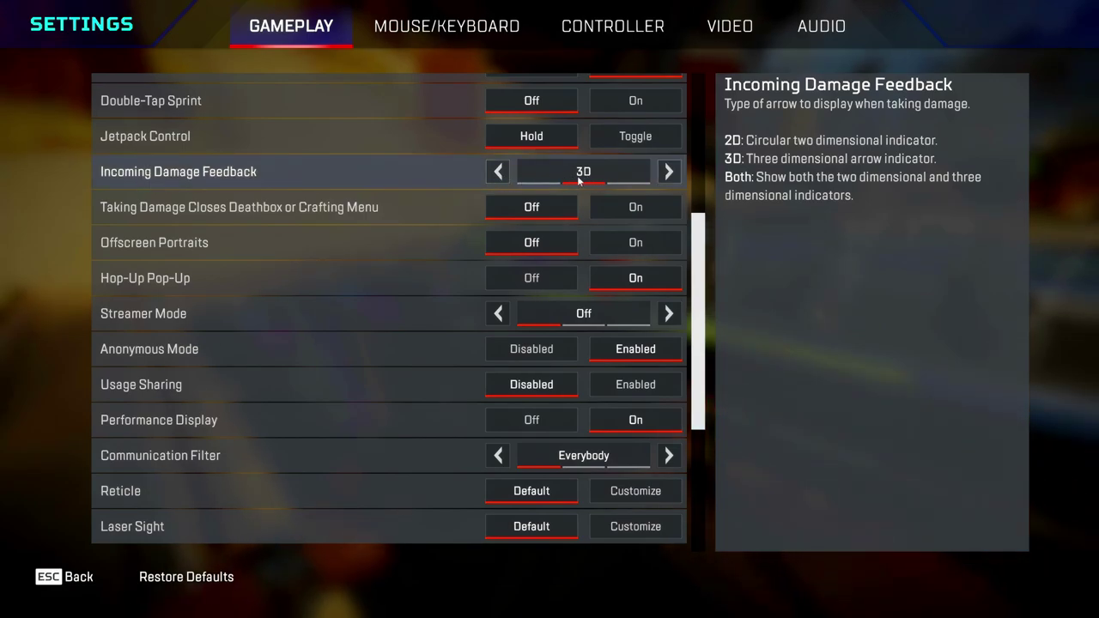
{"action": "left_click", "coordinate": [505, 171]}
{"action": "left_click", "coordinate": [505, 172]}
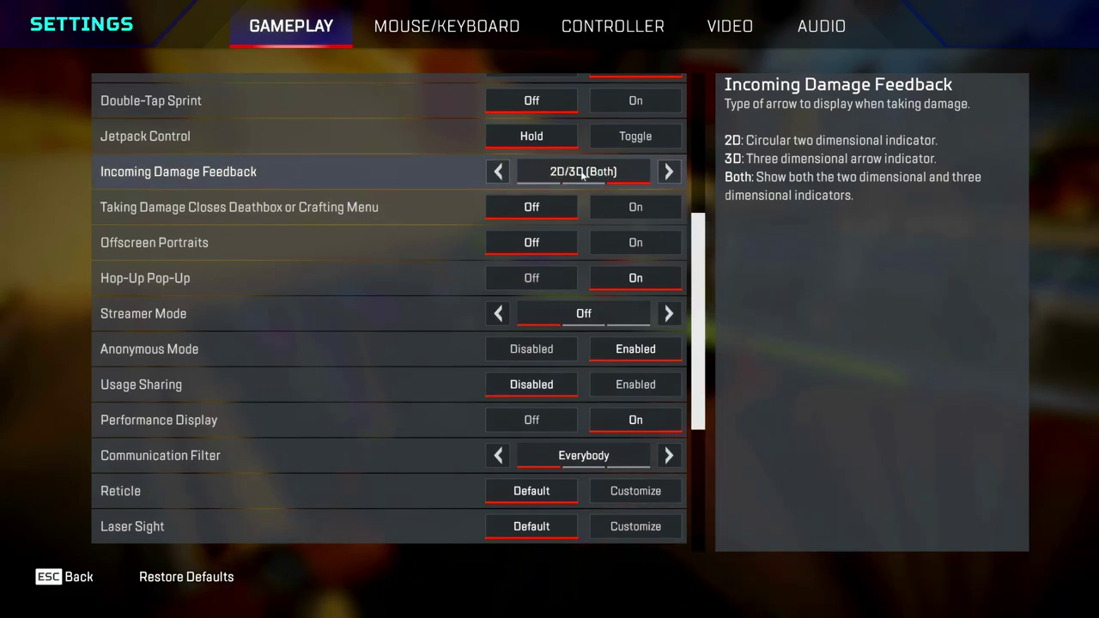
{"action": "left_click", "coordinate": [505, 172]}
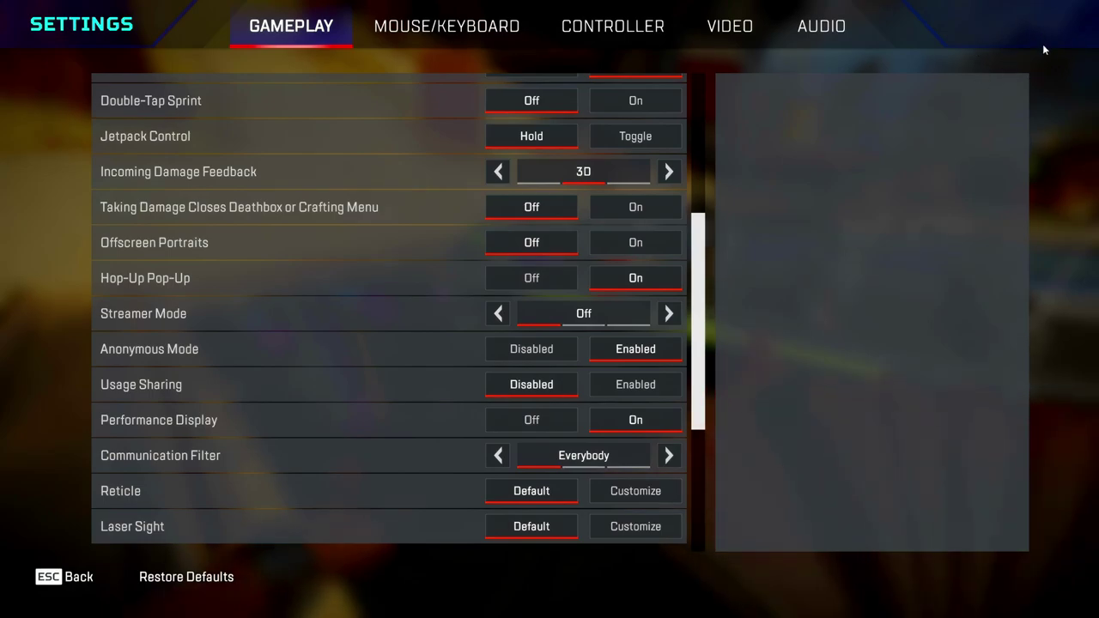
Step: Review the remaining gameplay and accessibility settings, and examine the controller's customized button layout
{"action": "mouse_move", "coordinate": [632, 421]}
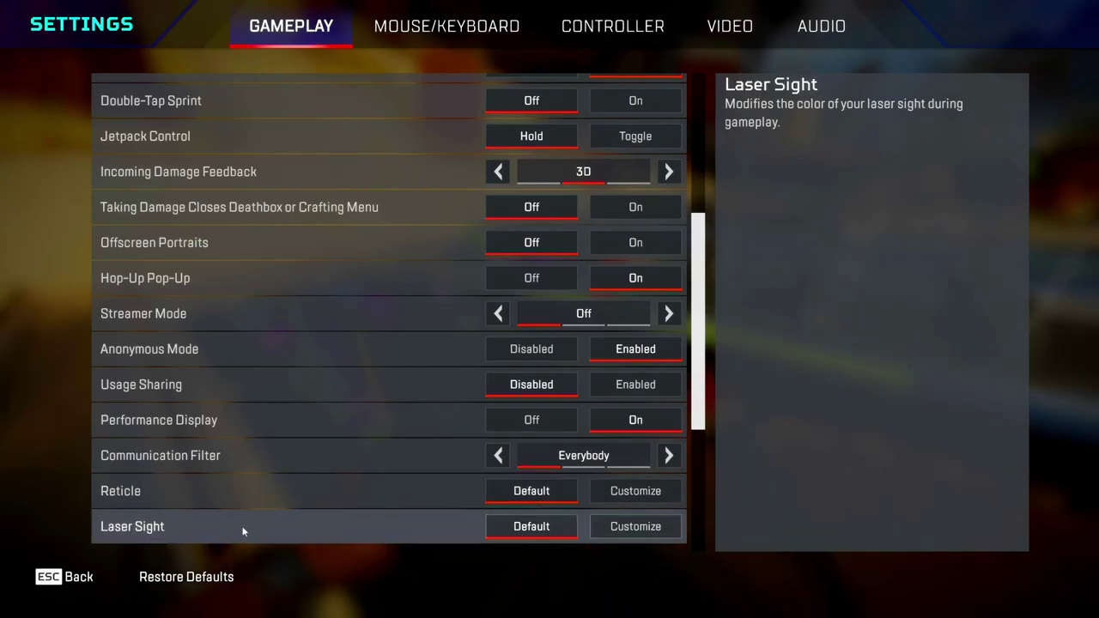
{"action": "scroll", "coordinate": [243, 532], "scroll_direction": "down", "scroll_amount": 3}
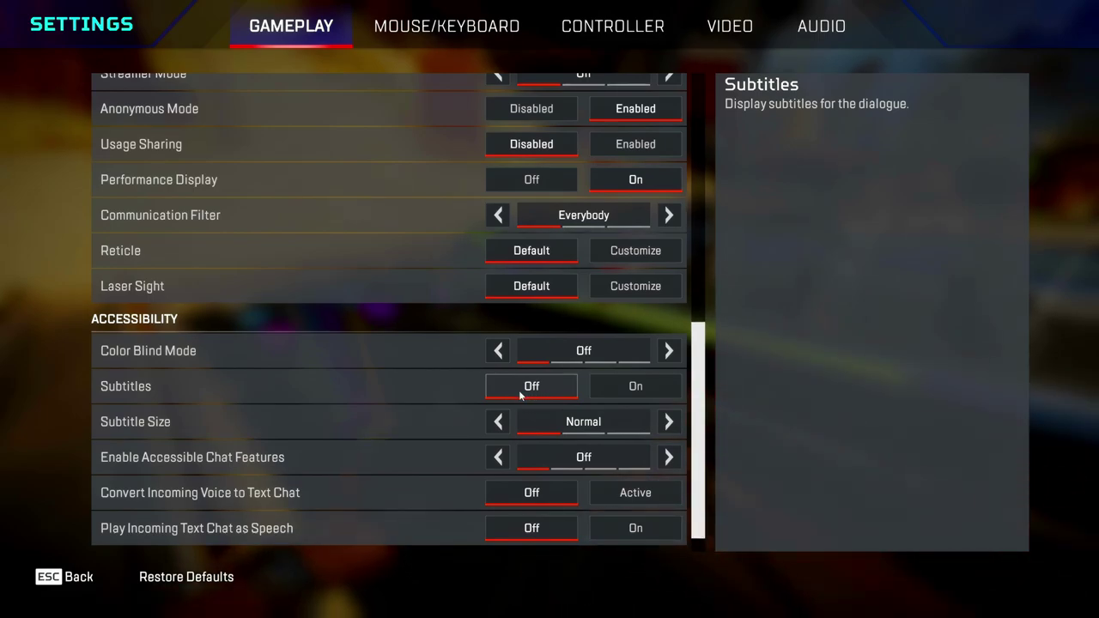
{"action": "left_click", "coordinate": [603, 27]}
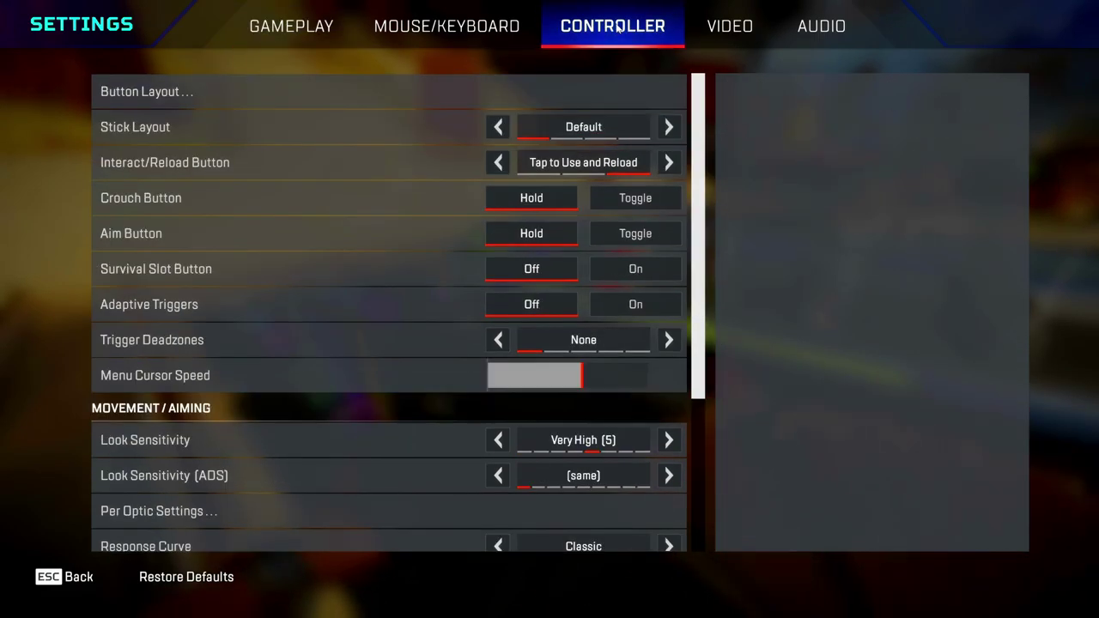
{"action": "left_click", "coordinate": [348, 102]}
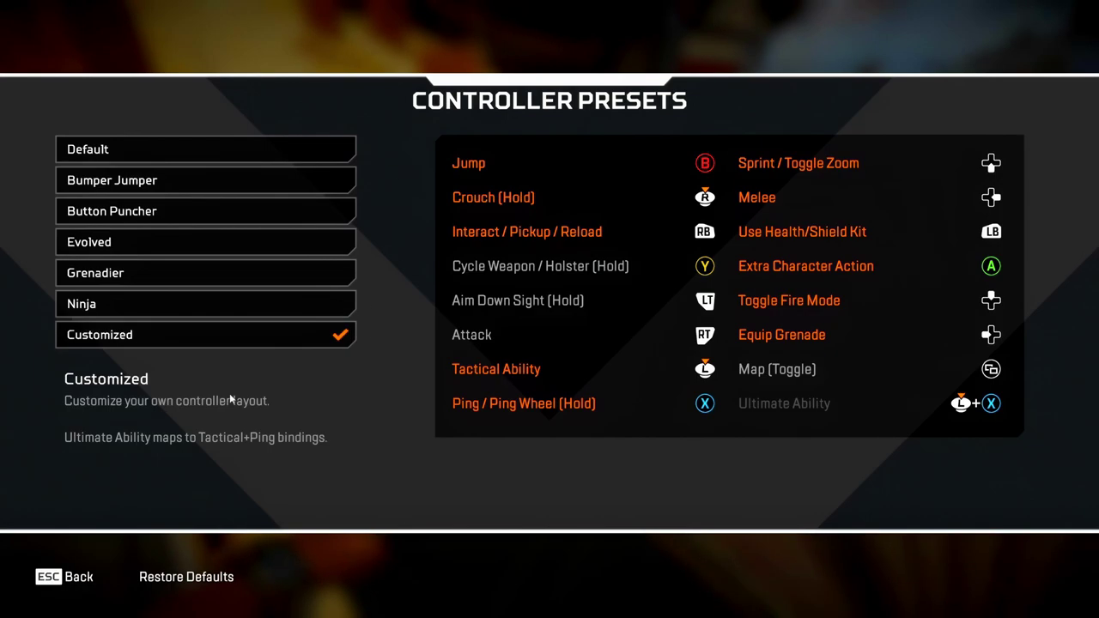
{"action": "key", "text": "Escape"}
{"action": "scroll", "coordinate": [206, 128], "scroll_direction": "up", "scroll_amount": 1}
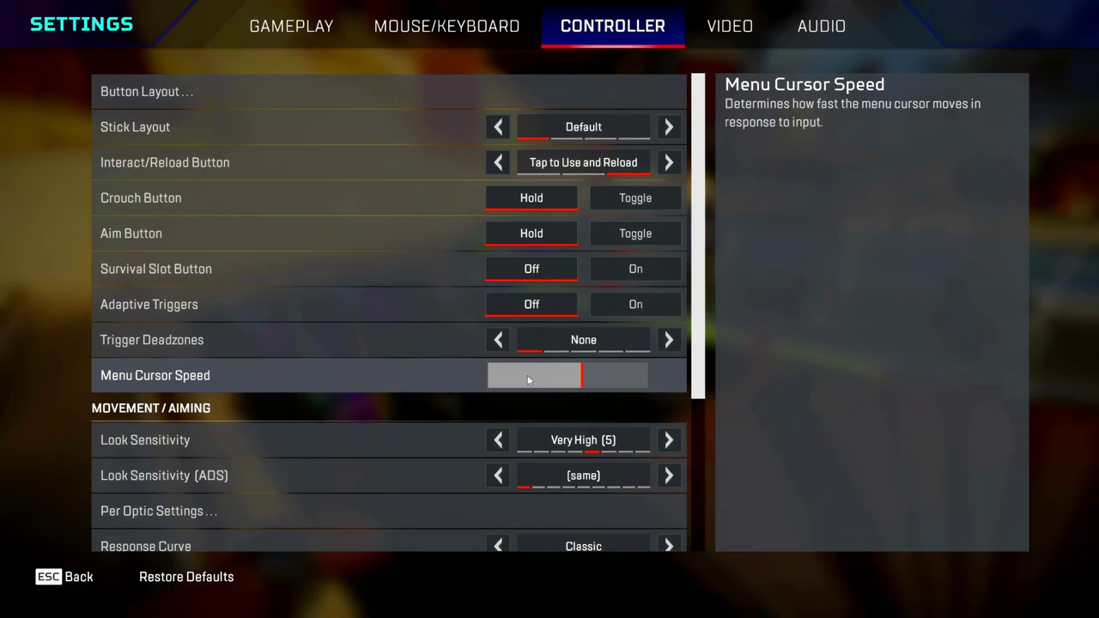
Step: Try Look Sensitivity at High (4), Look Sensitivity (ADS) at Default (3) and the Response Curve at Linear
{"action": "scroll", "coordinate": [558, 361], "scroll_direction": "down", "scroll_amount": 5}
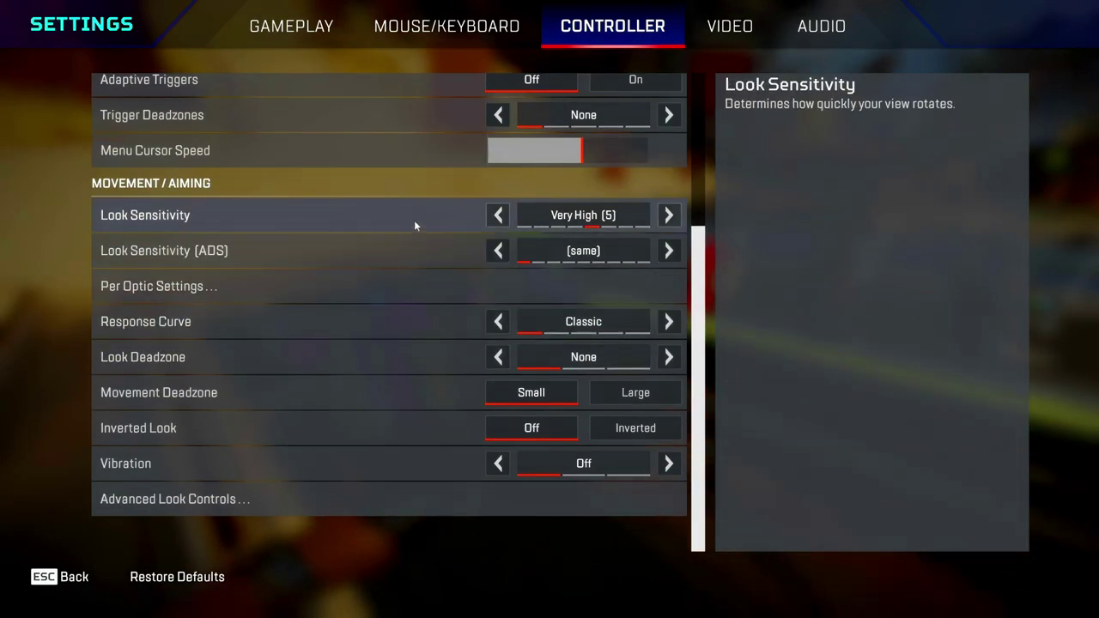
{"action": "left_click", "coordinate": [498, 215]}
{"action": "left_click", "coordinate": [669, 249]}
{"action": "left_click", "coordinate": [669, 250]}
{"action": "left_click", "coordinate": [668, 250]}
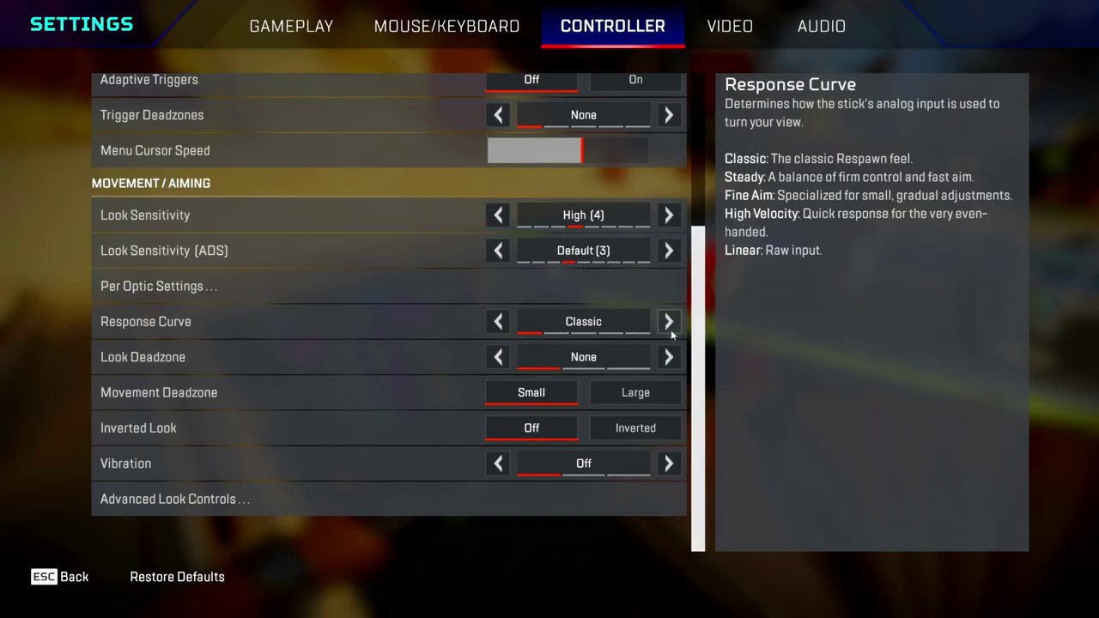
{"action": "left_click", "coordinate": [498, 321]}
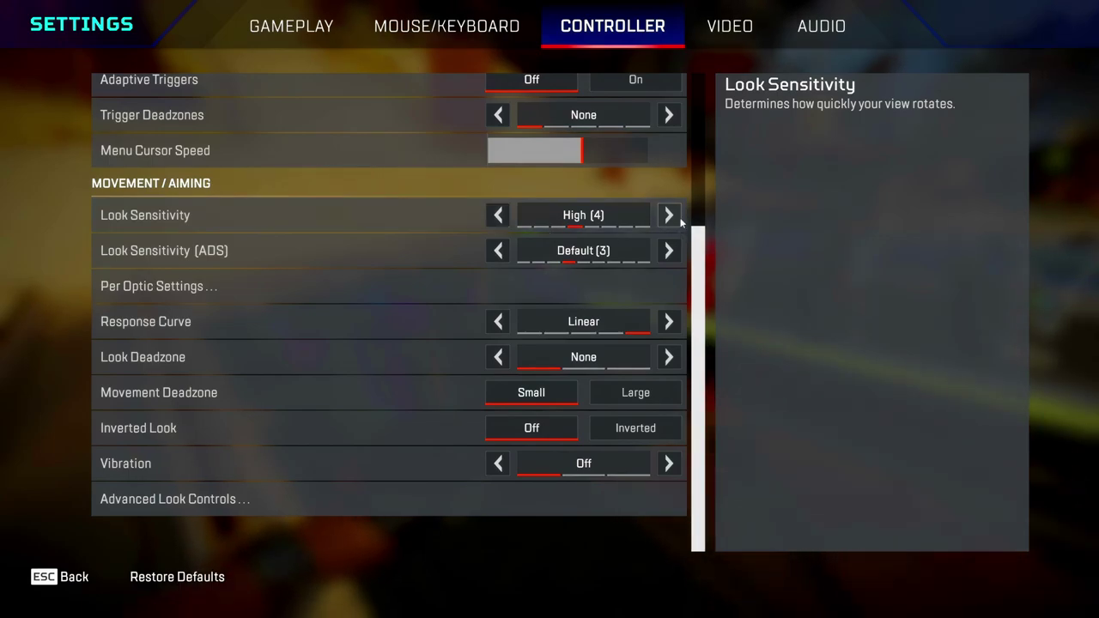
Step: Restore Look Sensitivity to Very High (5), Look Sensitivity (ADS) to (same) and the Response Curve to Classic
{"action": "key", "text": "Right"}
{"action": "left_click", "coordinate": [497, 250]}
{"action": "double_click", "coordinate": [497, 322]}
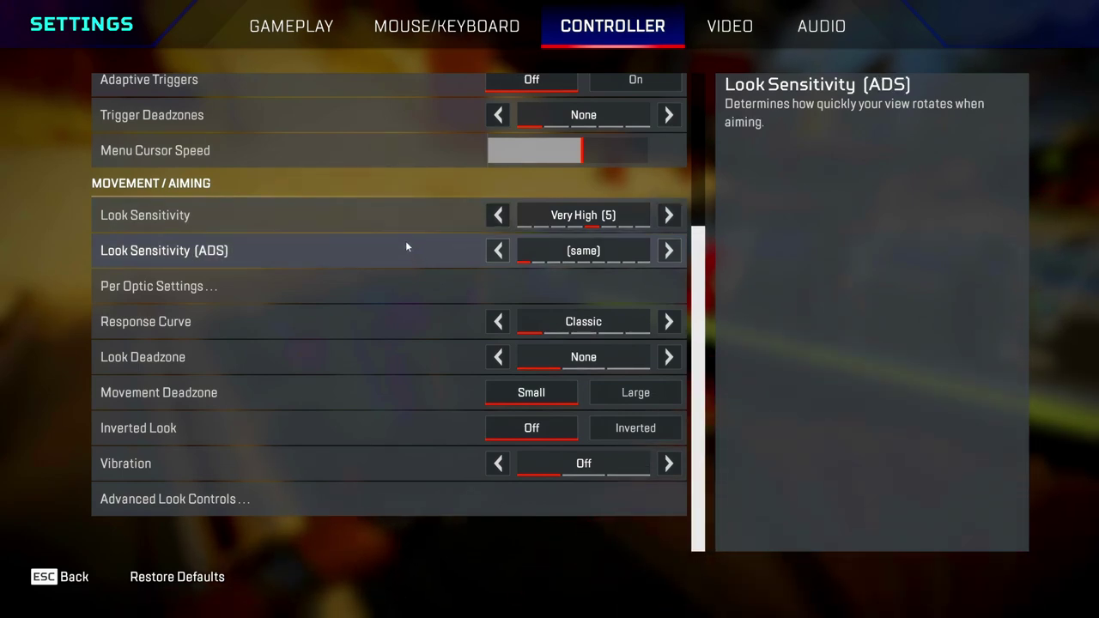
Step: Return to the firing range, swap the Volt SMG for the Devotion and aim with it
{"action": "key", "text": "Escape"}
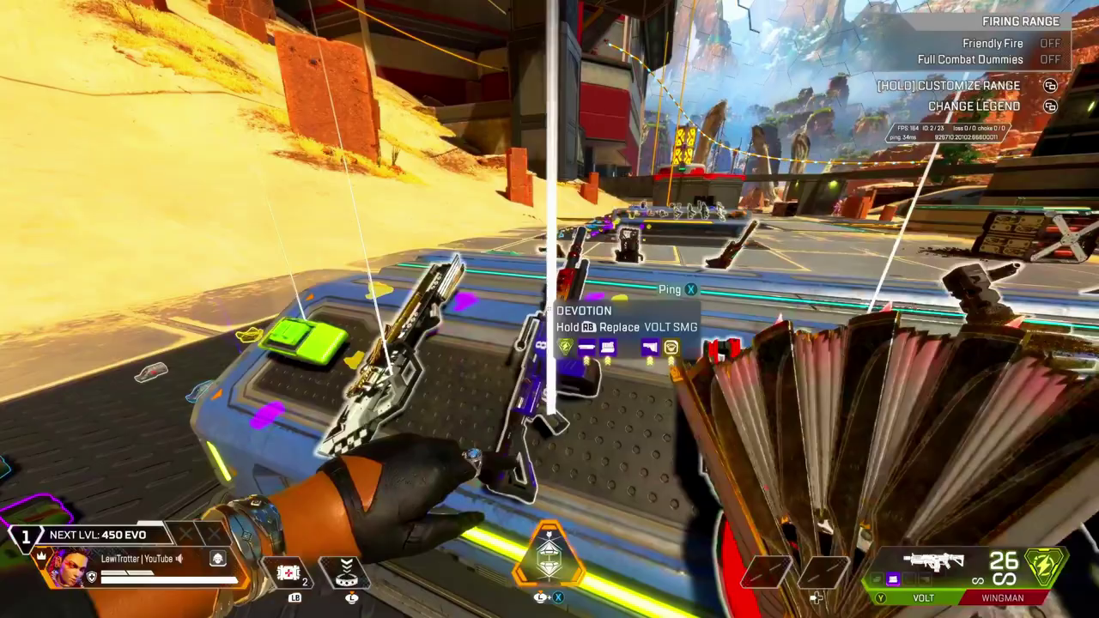
{"action": "key", "text": "e"}
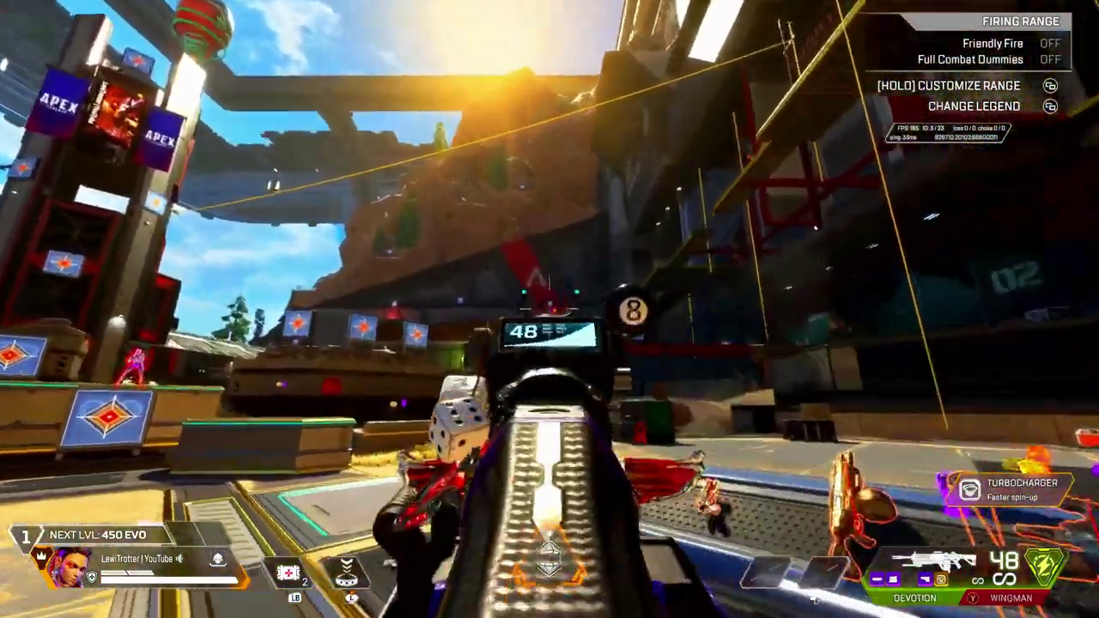
{"action": "left_click_drag", "start_coordinate": [550, 309], "coordinate": [549, 309]}
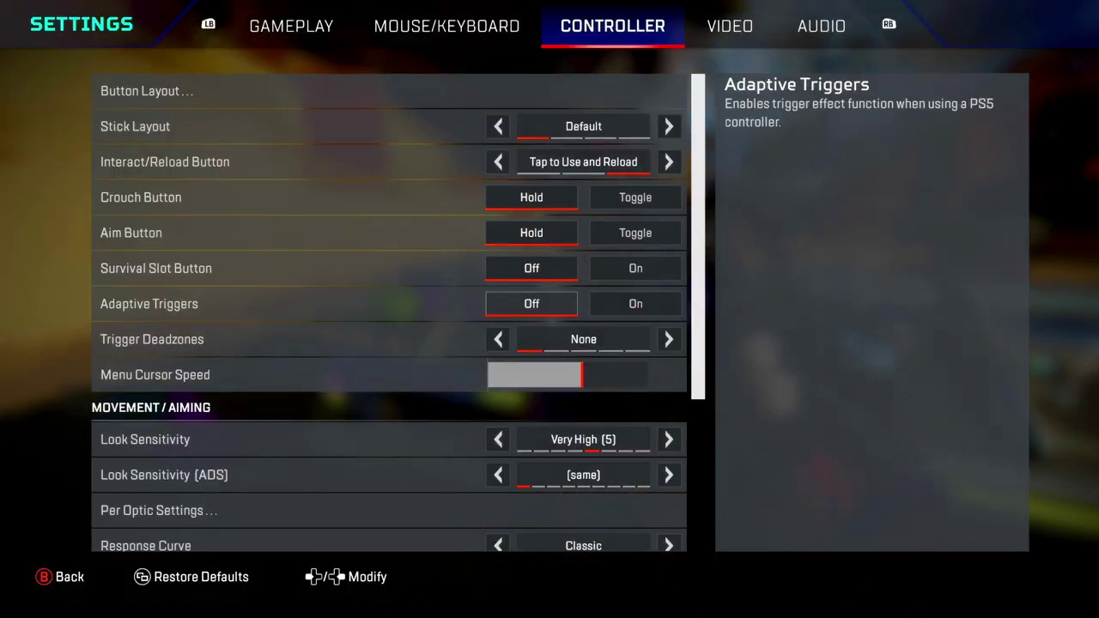
Step: Turn Per Optic ADS Sensitivity on and back off in the controller's per optic settings
{"action": "scroll", "coordinate": [387, 344], "scroll_direction": "down", "scroll_amount": 5}
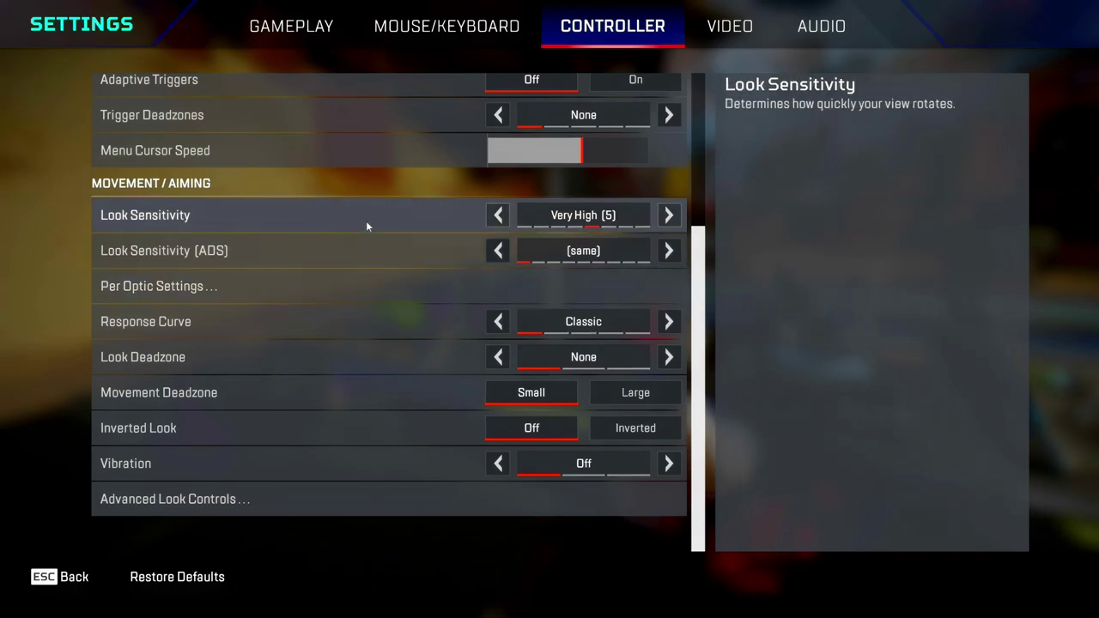
{"action": "left_click", "coordinate": [332, 287]}
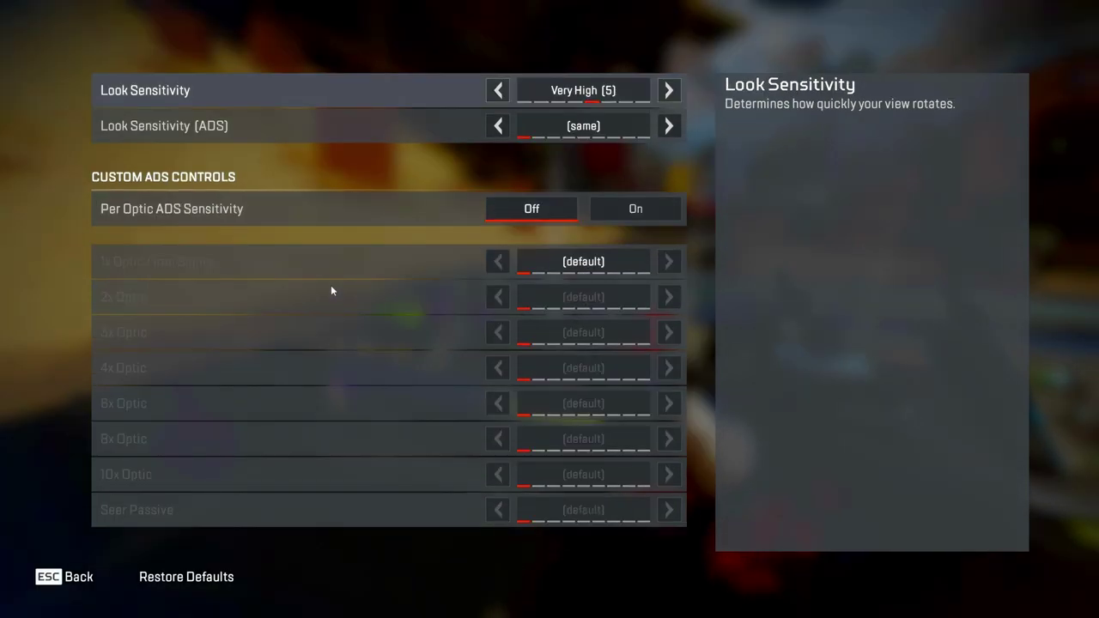
{"action": "left_click", "coordinate": [620, 213]}
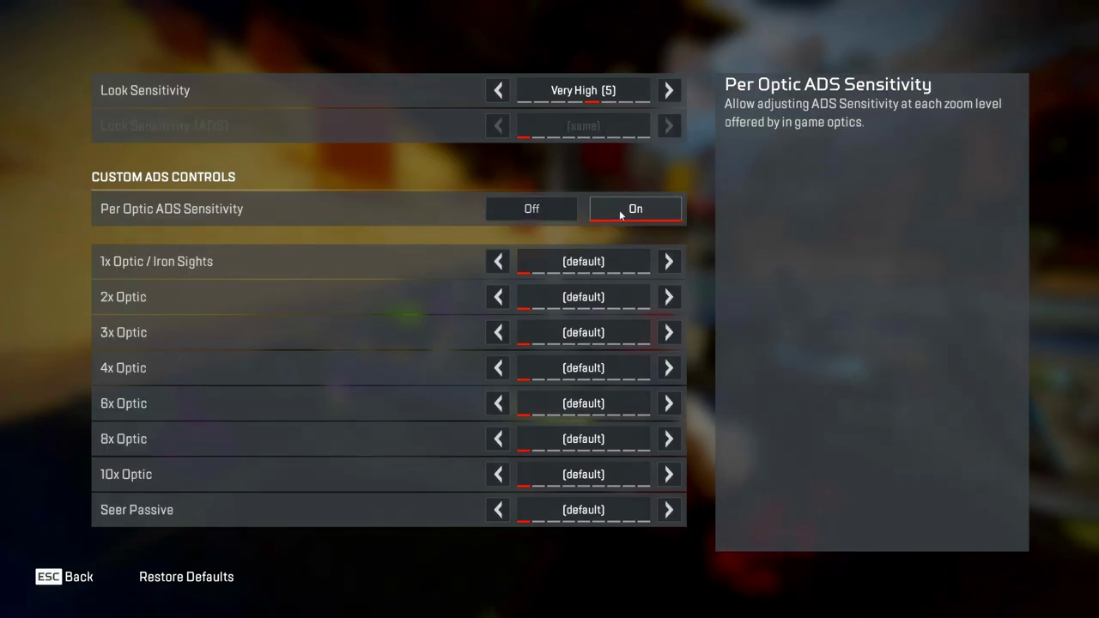
{"action": "left_click", "coordinate": [454, 211]}
{"action": "key", "text": "Escape"}
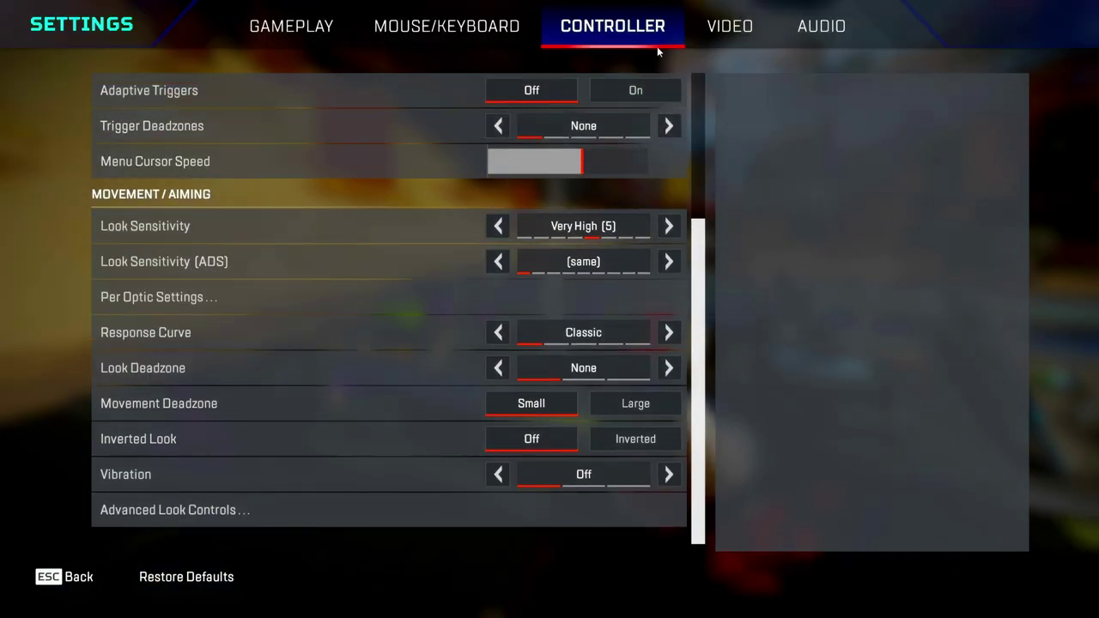
Step: Examine the video settings, from display mode and field of view to the advanced shadow and texture options
{"action": "left_click", "coordinate": [728, 28]}
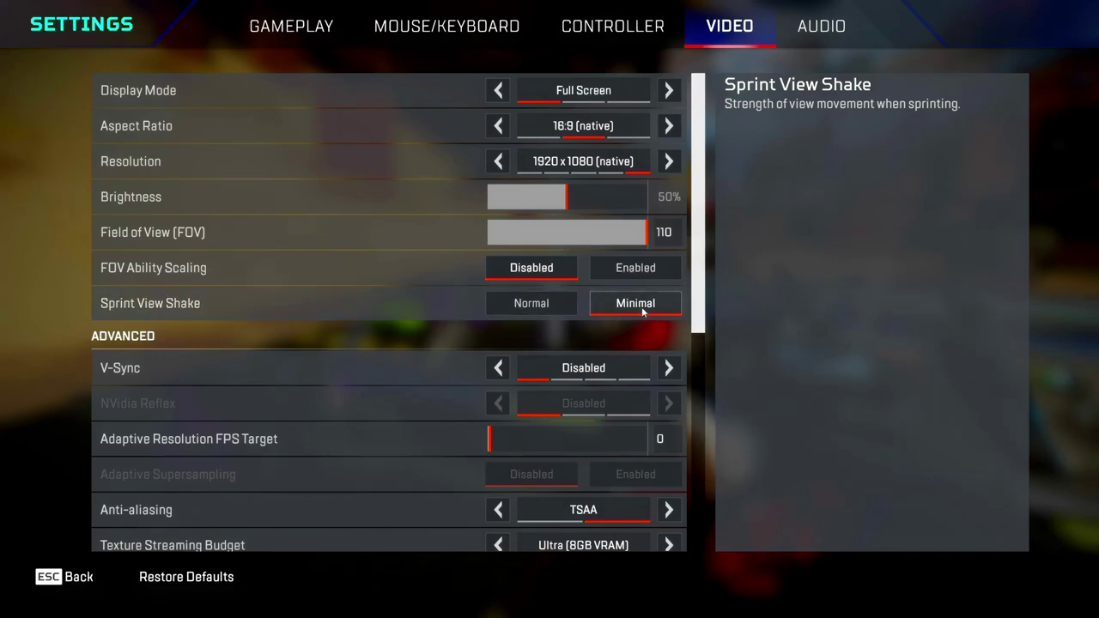
{"action": "scroll", "coordinate": [182, 350], "scroll_direction": "down", "scroll_amount": 5}
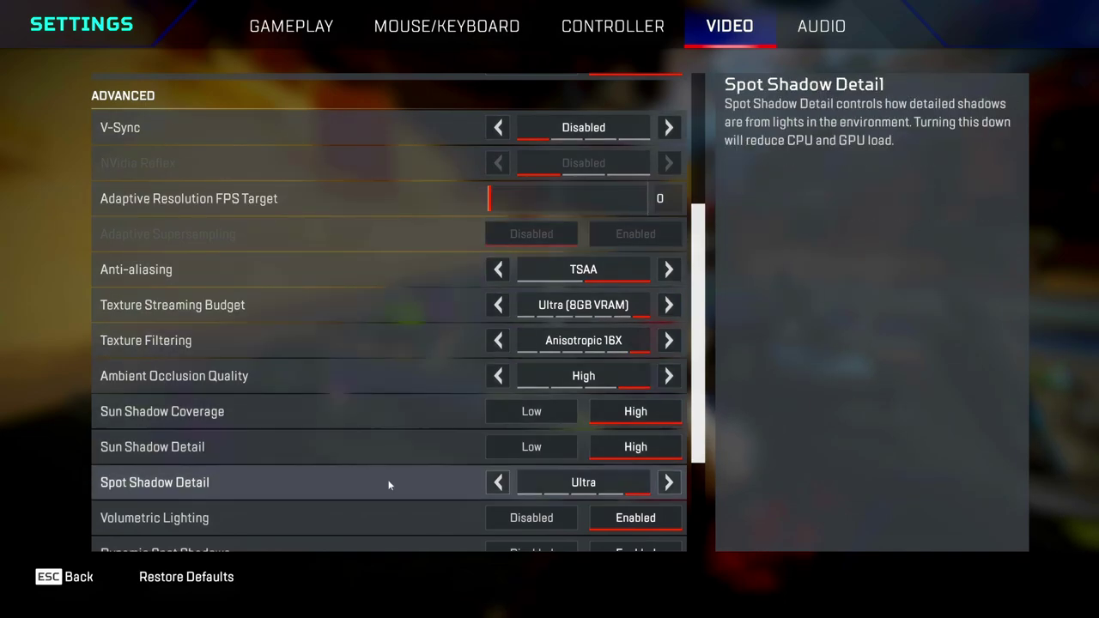
{"action": "scroll", "coordinate": [378, 206], "scroll_direction": "down", "scroll_amount": 3}
{"action": "scroll", "coordinate": [403, 434], "scroll_direction": "up", "scroll_amount": 4}
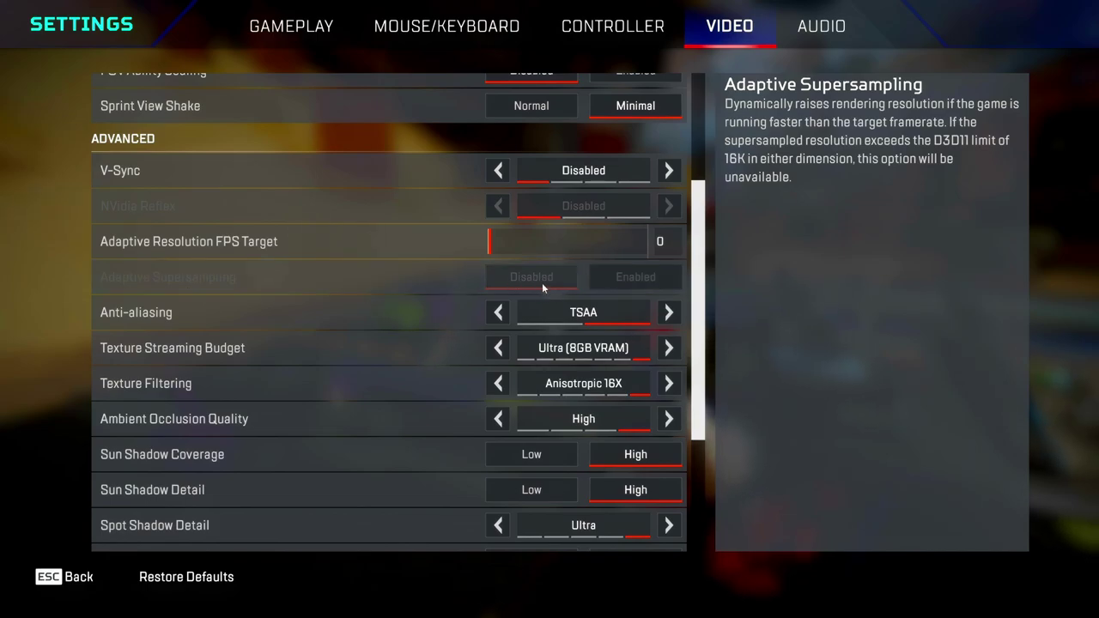
Step: Review the audio volume and voice chat settings, return to the firing range and holster the weapon
{"action": "left_click", "coordinate": [806, 30]}
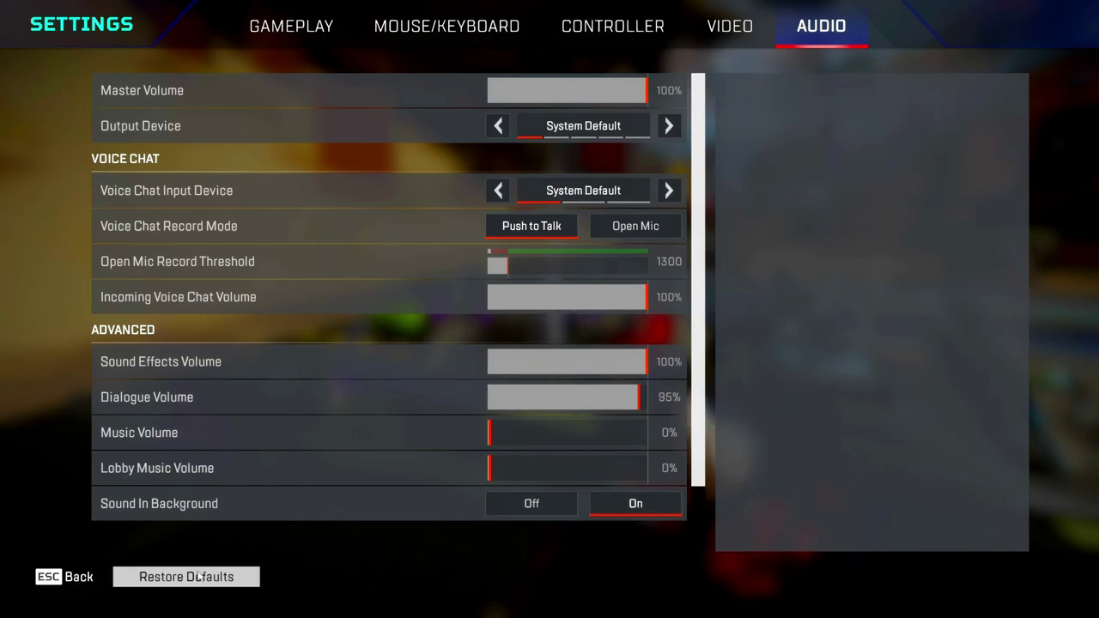
{"action": "key", "text": "Escape"}
{"action": "key", "text": "3"}
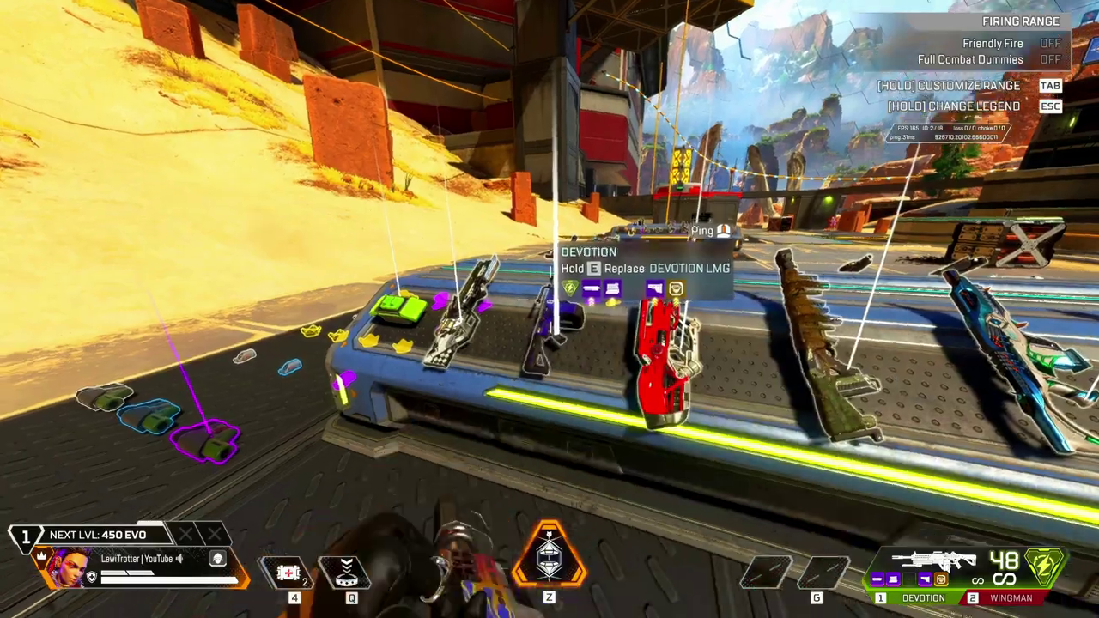